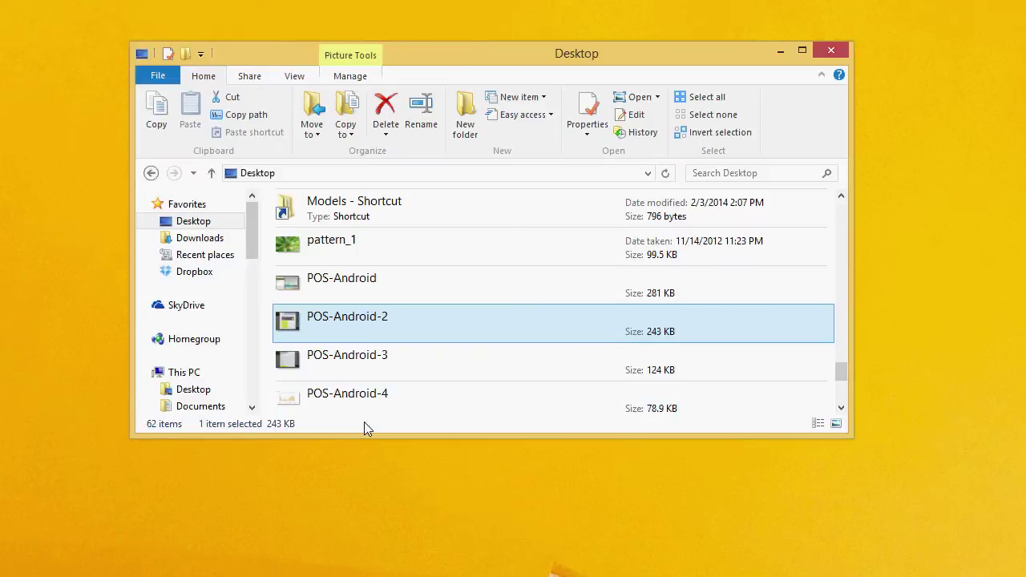
Step: View the POS-Android-4 screenshot in Windows Photo Viewer to see its yellowish tint
left_click(341, 399)
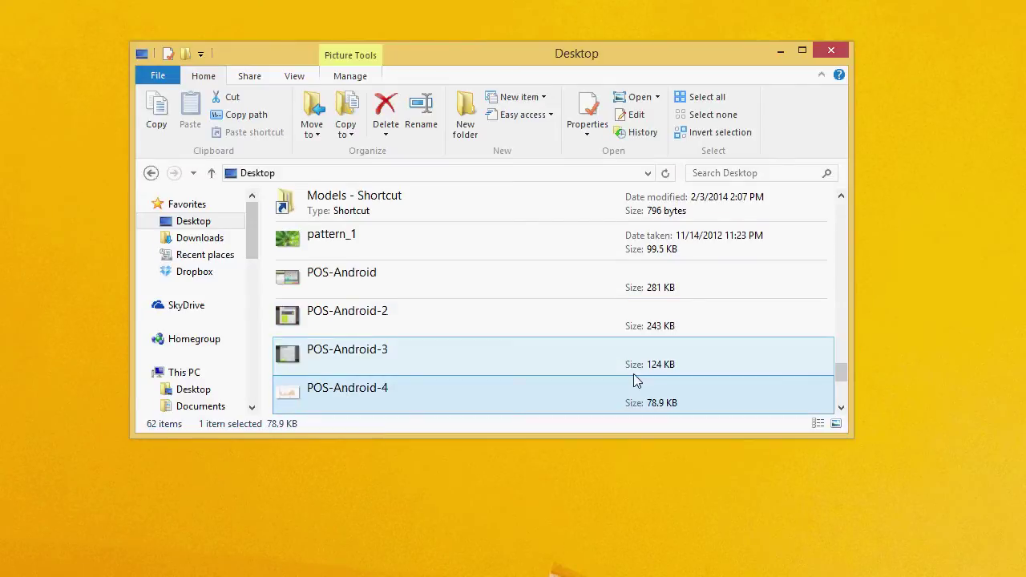
double_click(605, 397)
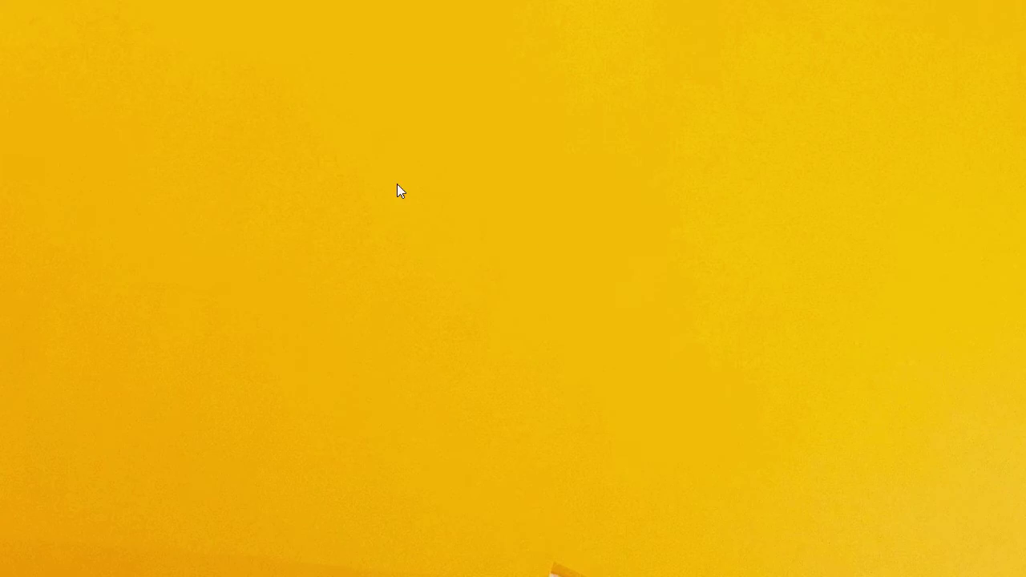
right_click(369, 69)
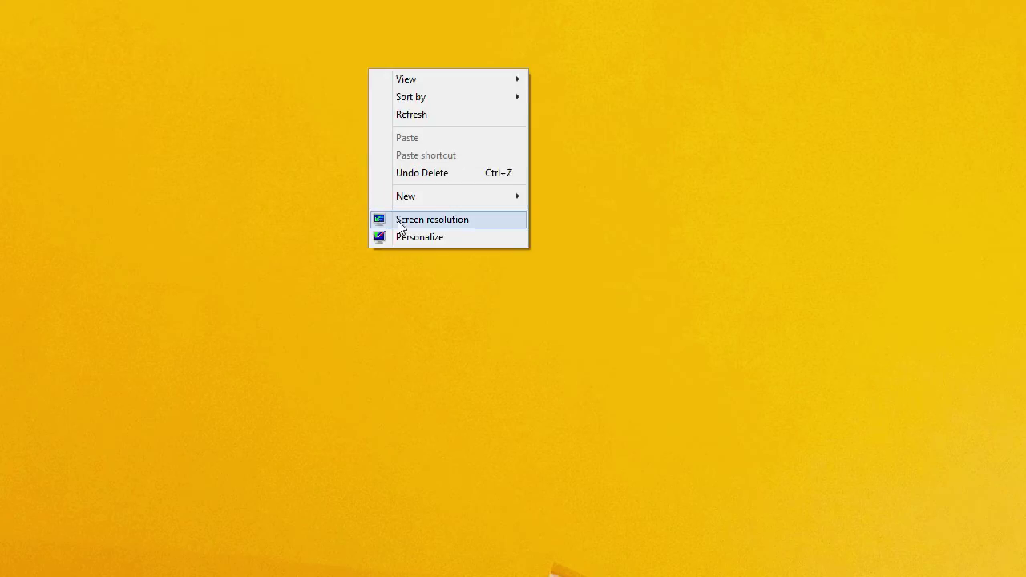
Step: Open Color Management from the monitor's advanced display settings and move its window into view
left_click(483, 230)
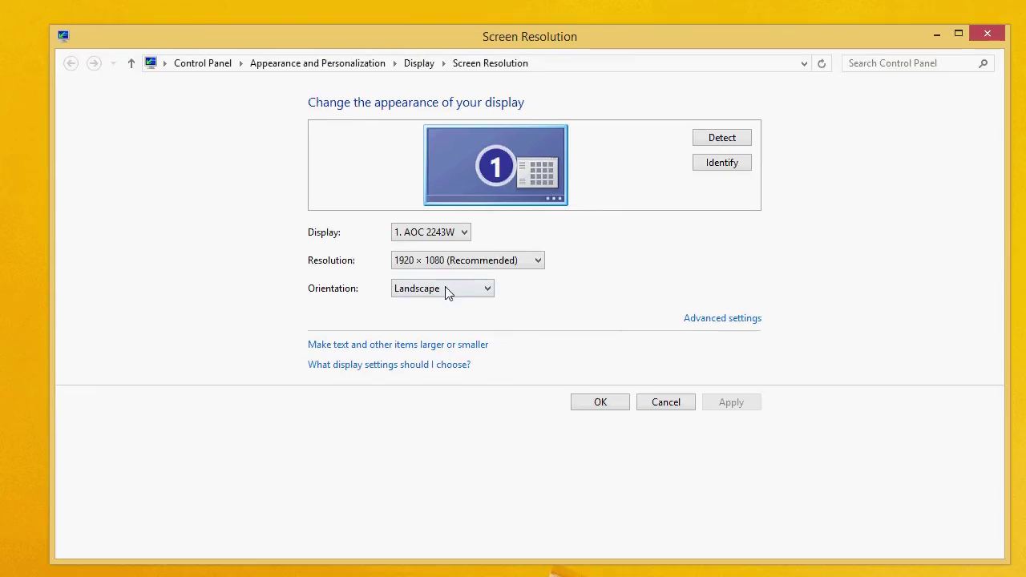
left_click(742, 325)
left_click(194, 77)
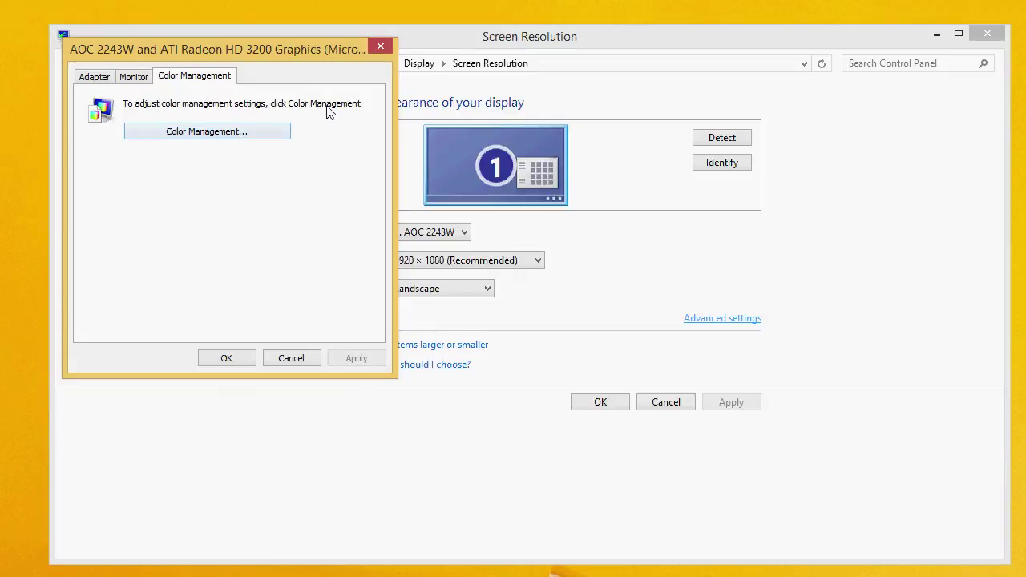
left_click(207, 132)
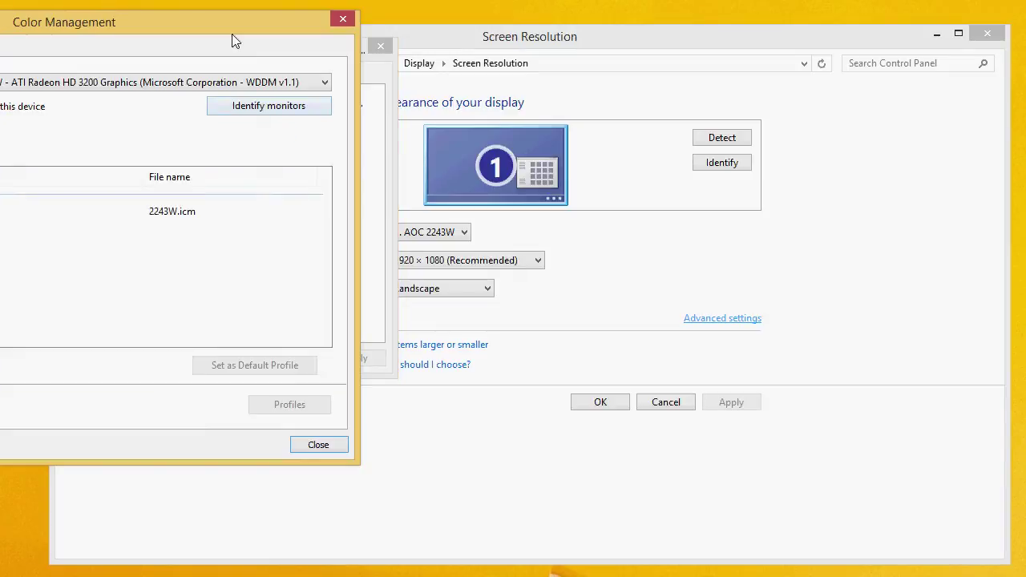
left_click_drag(235, 40, 626, 52)
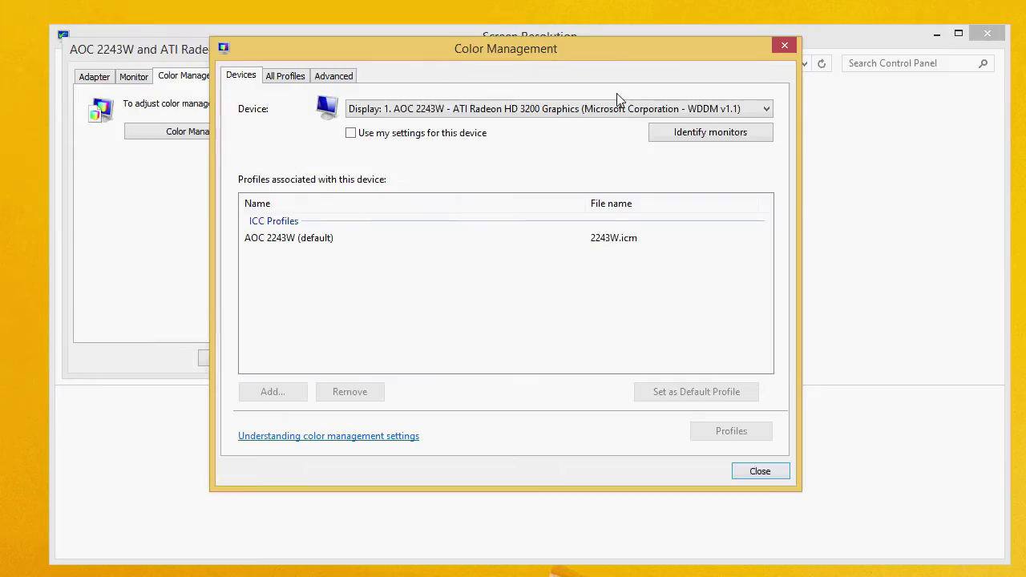
Step: Select the AOC 2243W display and enable Use my settings for this device
left_click(405, 113)
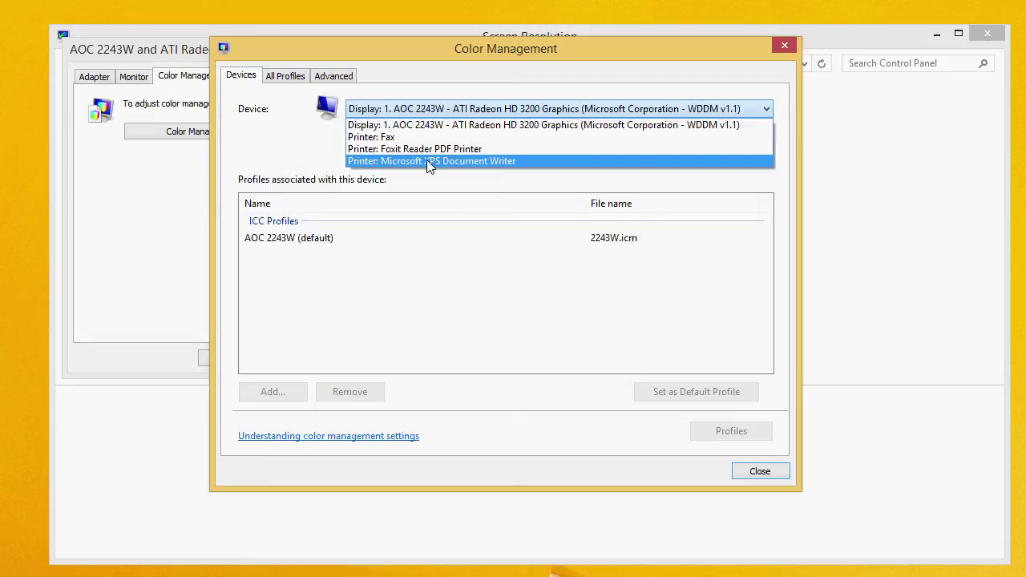
left_click(431, 126)
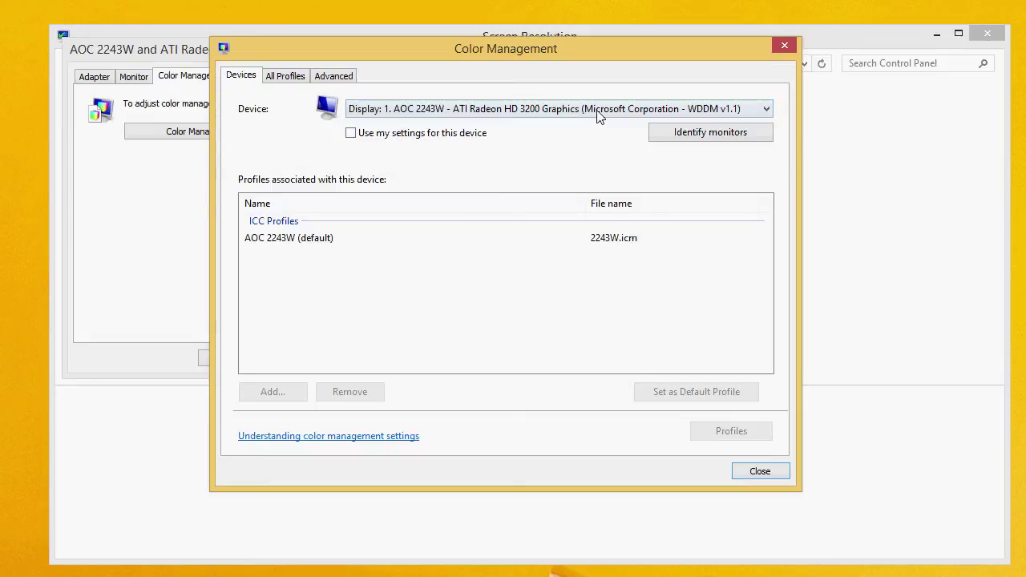
left_click(485, 135)
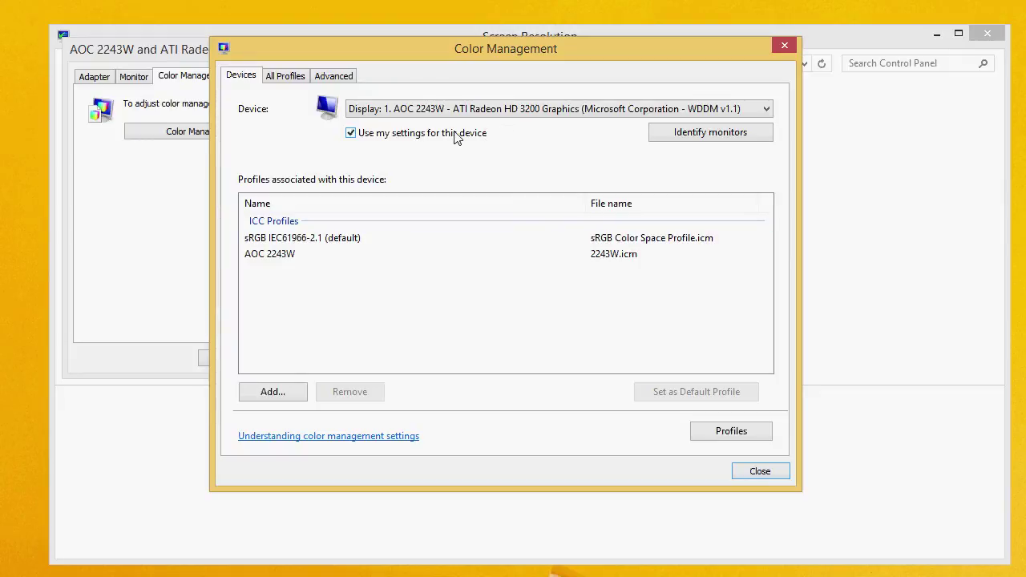
left_click(349, 239)
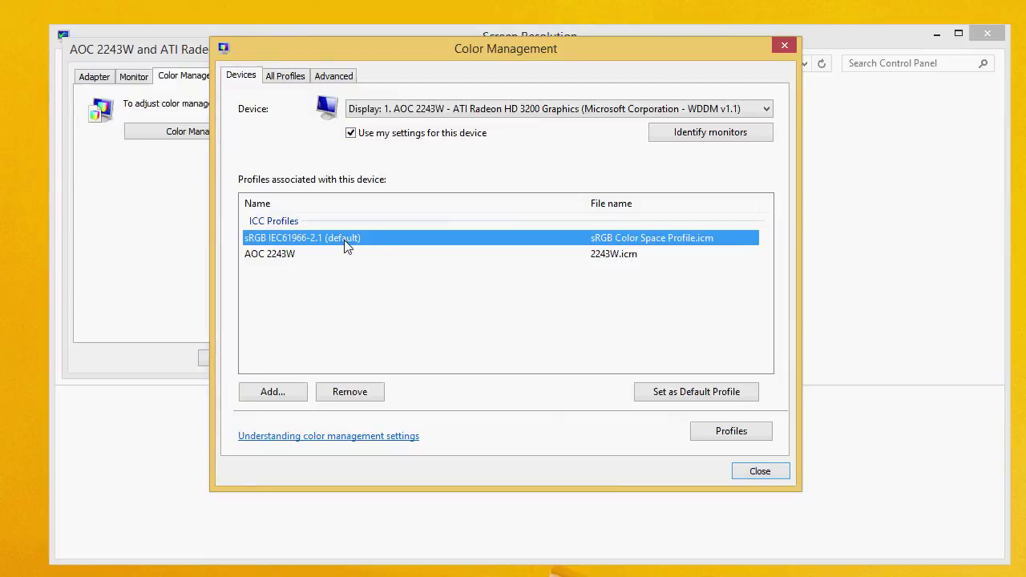
left_click(341, 254)
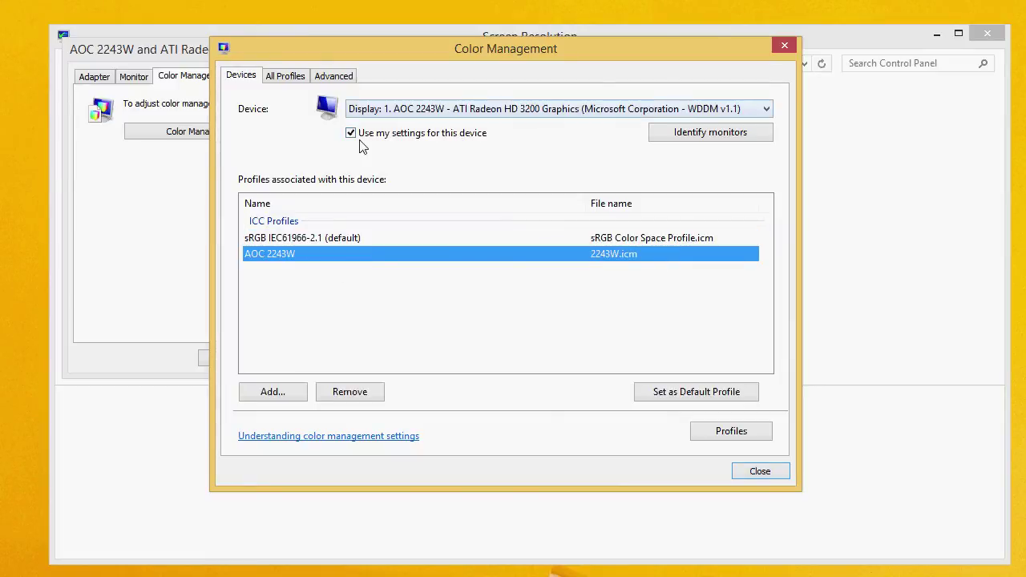
left_click(696, 391)
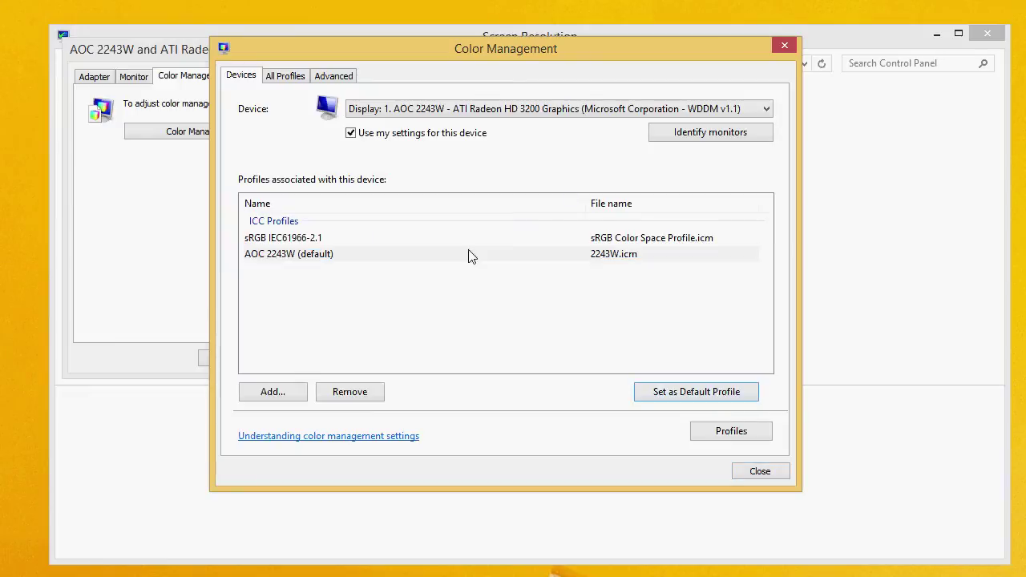
left_click(324, 238)
left_click(676, 393)
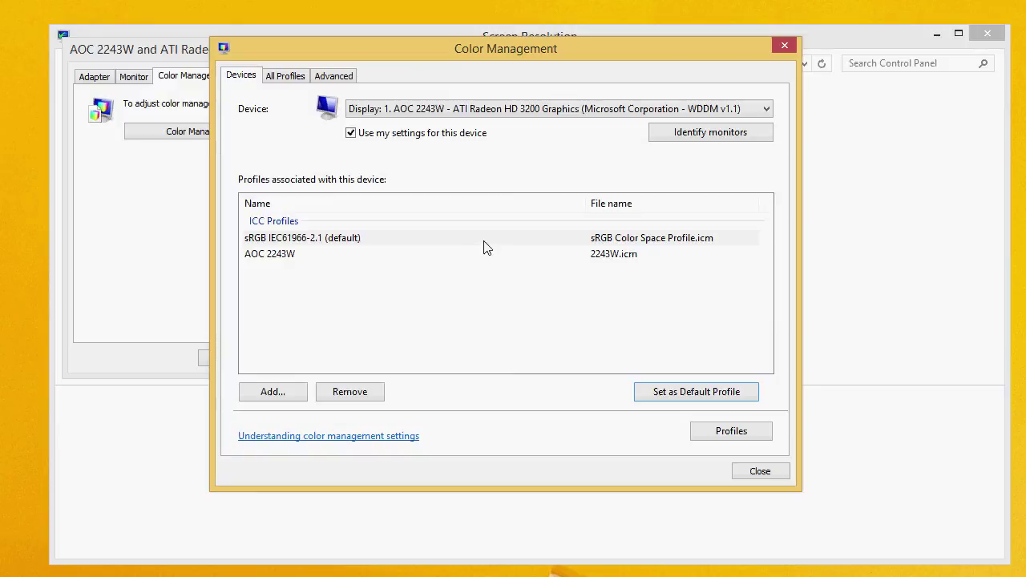
Step: Associate the sRGB IEC61966-2.1 profile with the AOC 2243W monitor
left_click(485, 240)
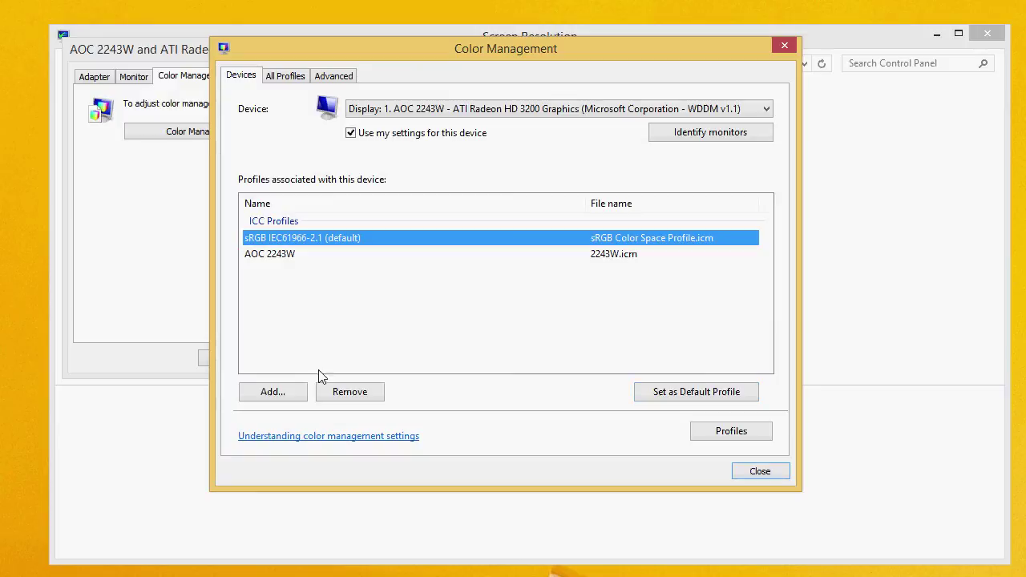
left_click(273, 392)
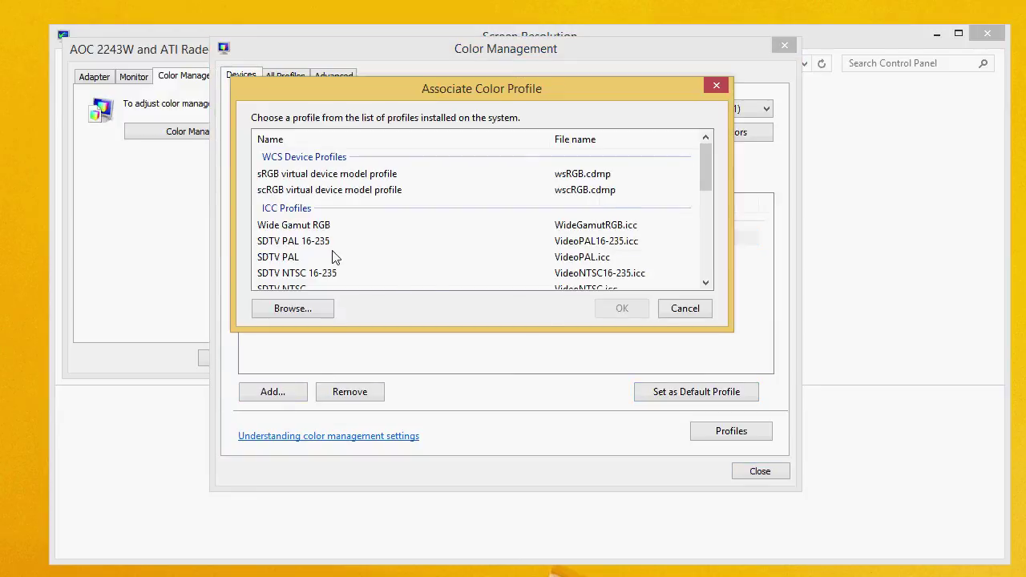
left_click(335, 256)
scroll(335, 256, "down", 3)
left_click(332, 233)
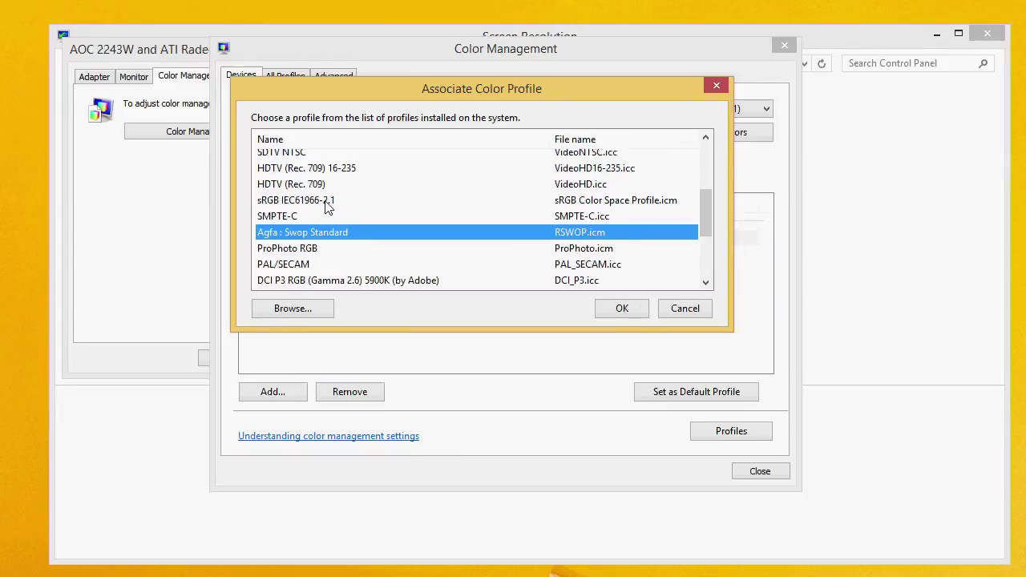
left_click(327, 202)
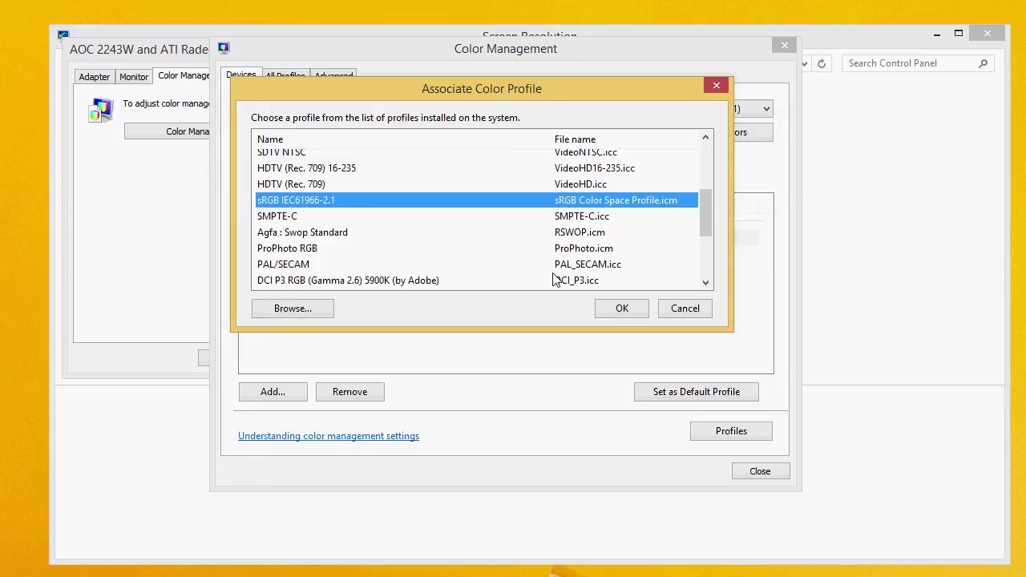
left_click(607, 313)
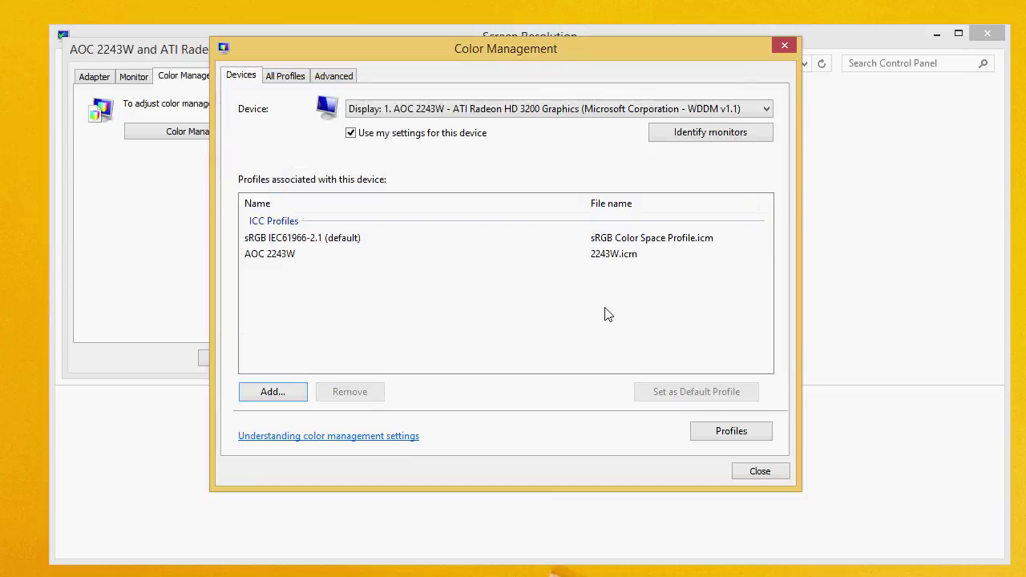
Step: Make sRGB IEC61966-2.1 the default profile and close Color Management and monitor properties
left_click(497, 238)
left_click(695, 391)
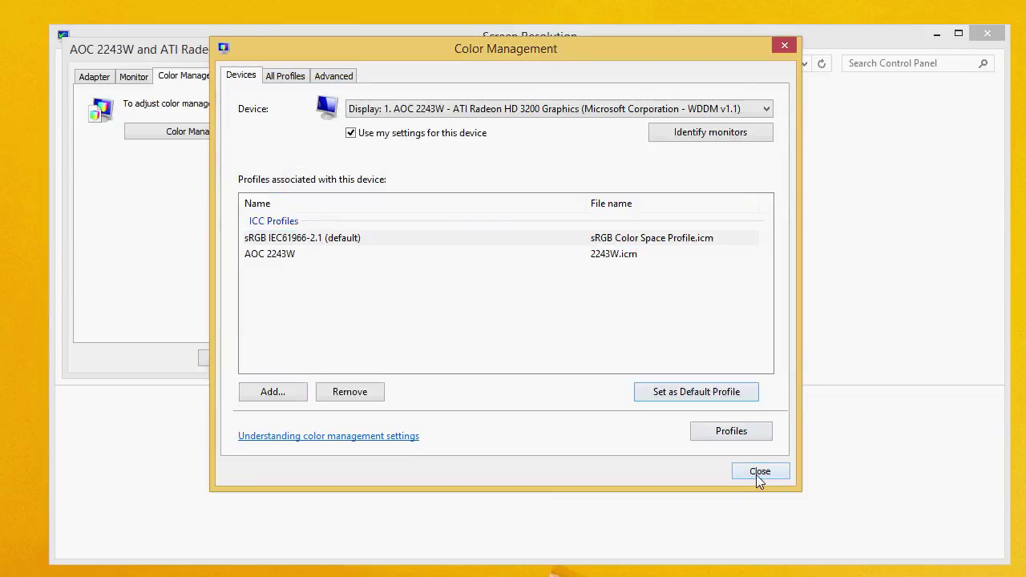
left_click(760, 471)
left_click(380, 41)
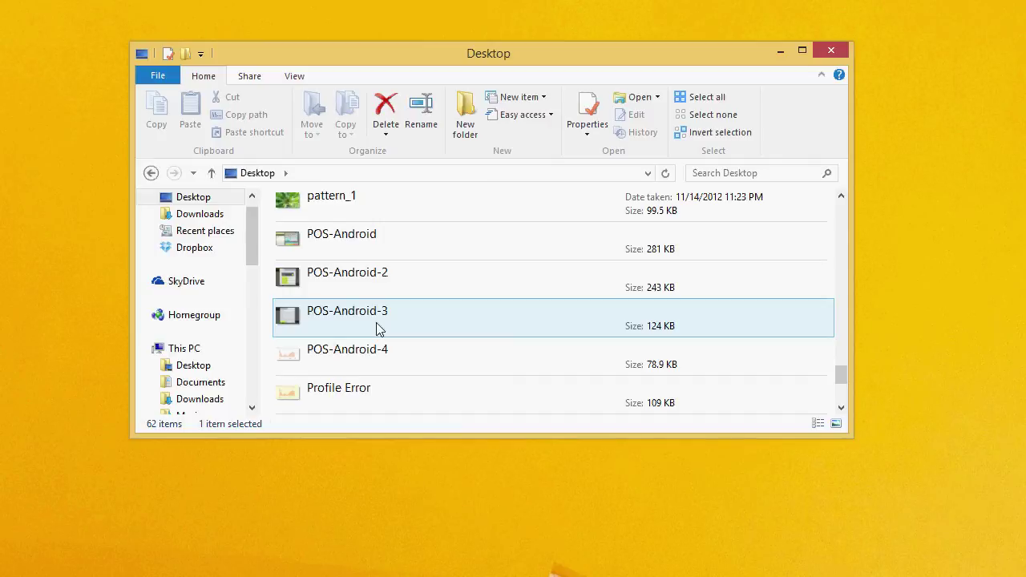
scroll(381, 291, "up", 1)
Step: Reopen POS-Android-4 in Photo Viewer to confirm the yellow tint is gone
left_click(371, 359)
double_click(371, 359)
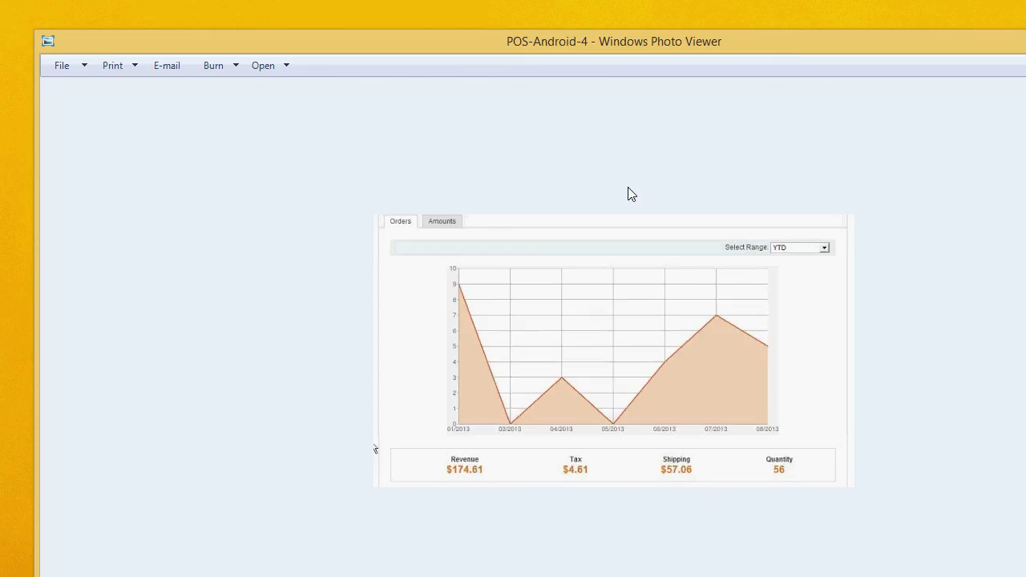